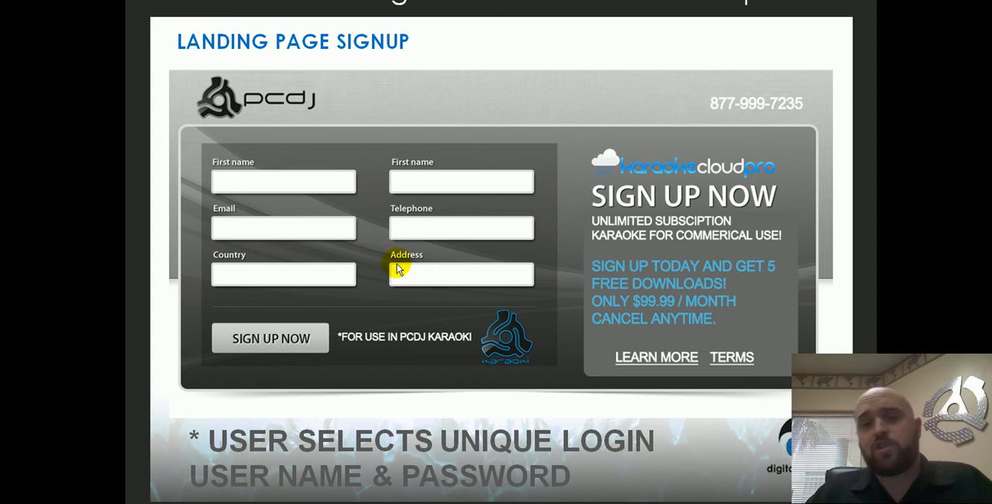
Leave the landing page signup presentation and switch to the PCDJ Karaoki player.
left_click(633, 279)
left_click(615, 228)
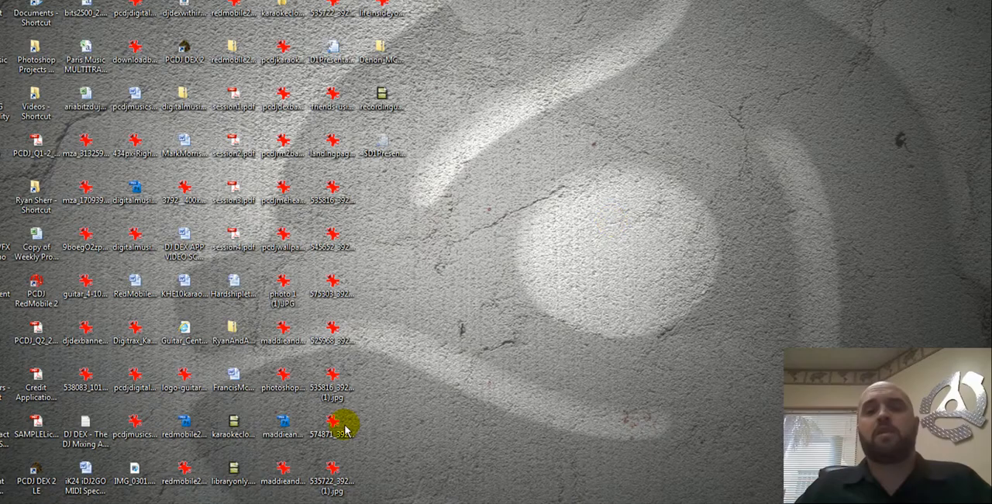
left_click(465, 502)
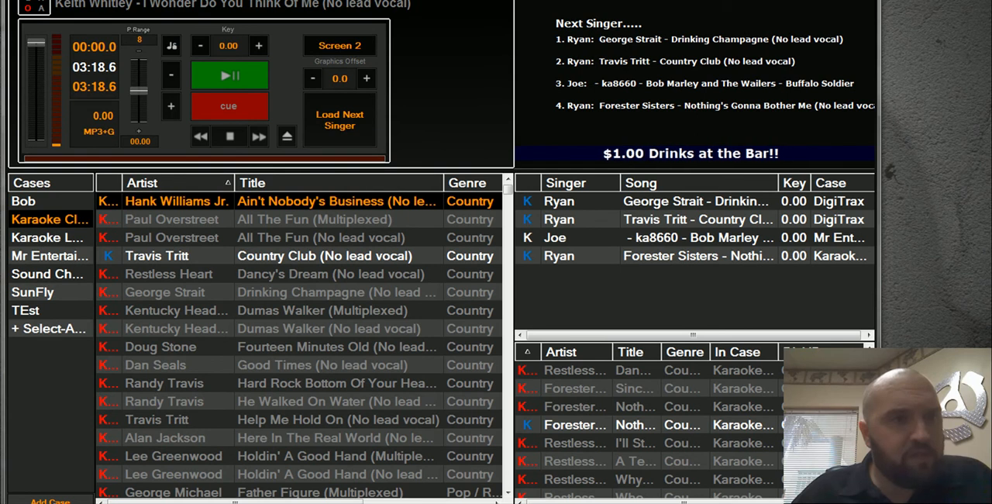
Select the Dancy's Dream track, then raise the player's key and lower it back to 0.00.
left_click(315, 276)
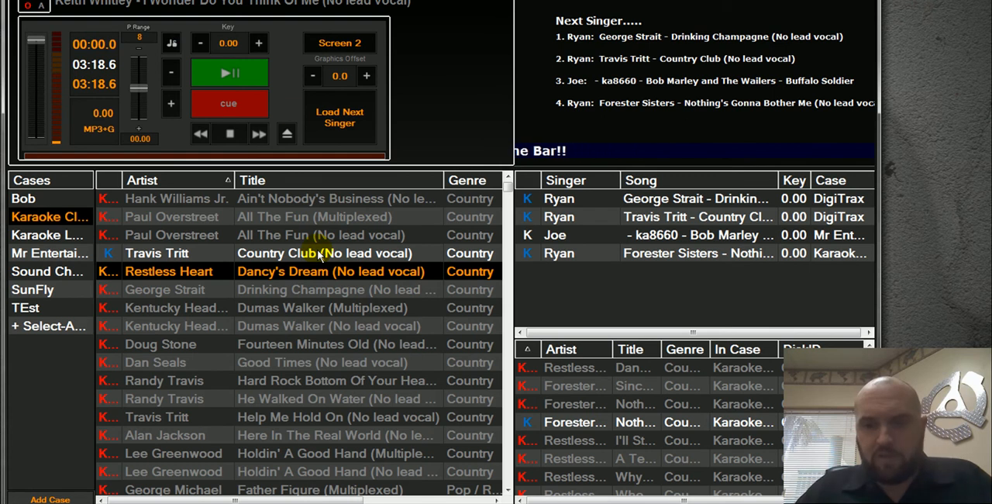
left_click(262, 42)
left_click(201, 45)
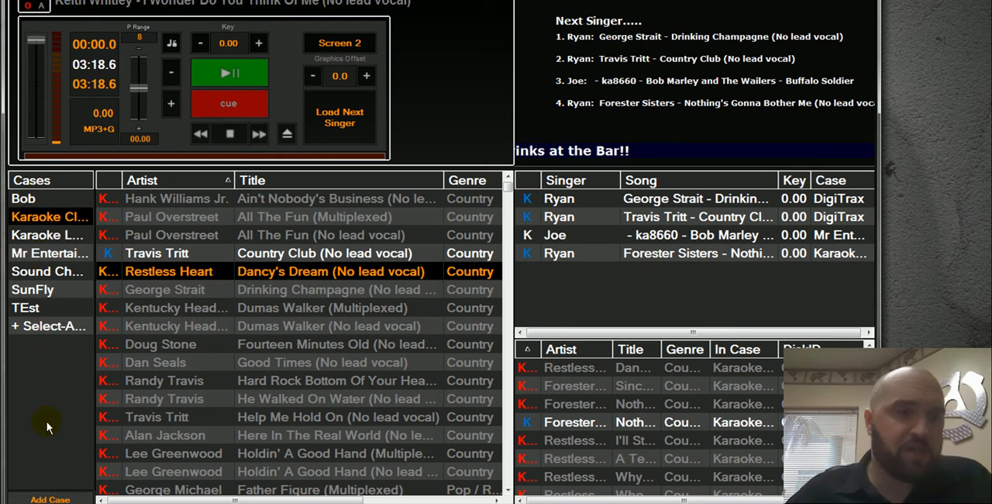
left_click(46, 499)
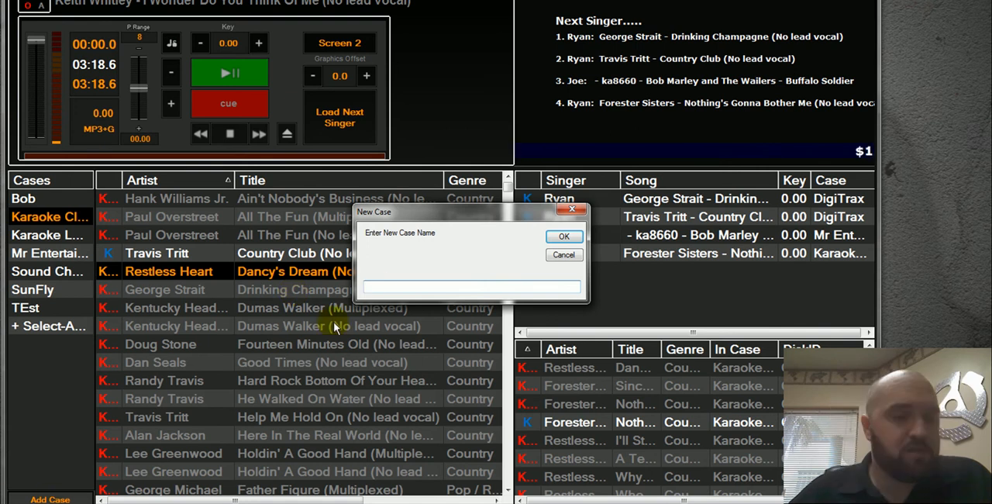
left_click(374, 290)
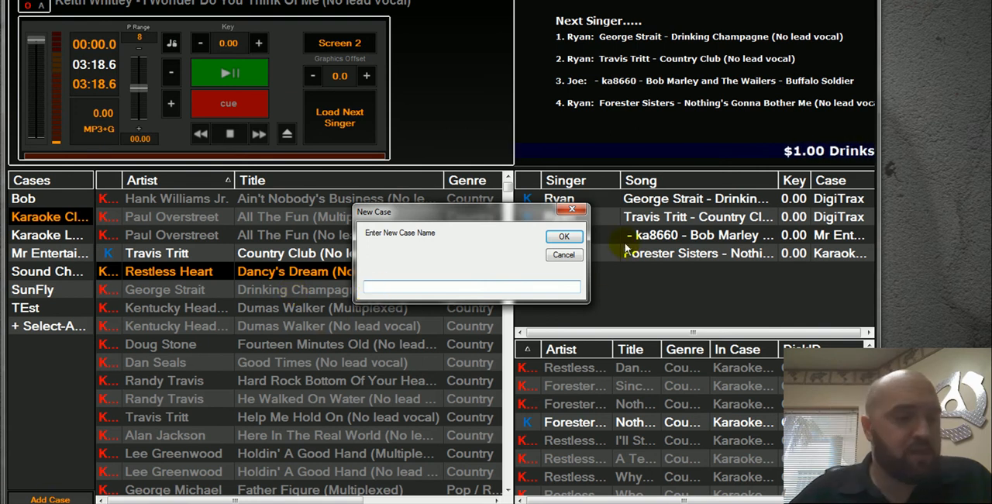
left_click(575, 256)
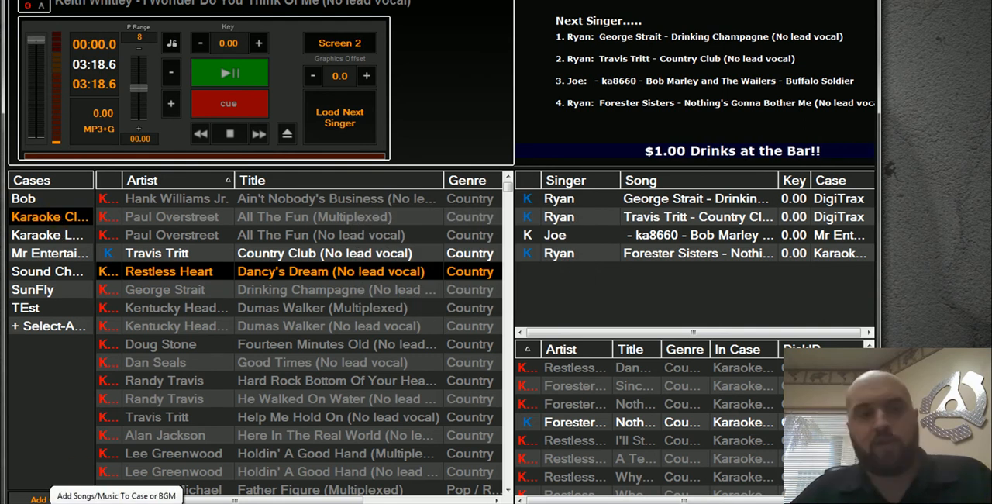
left_click(60, 499)
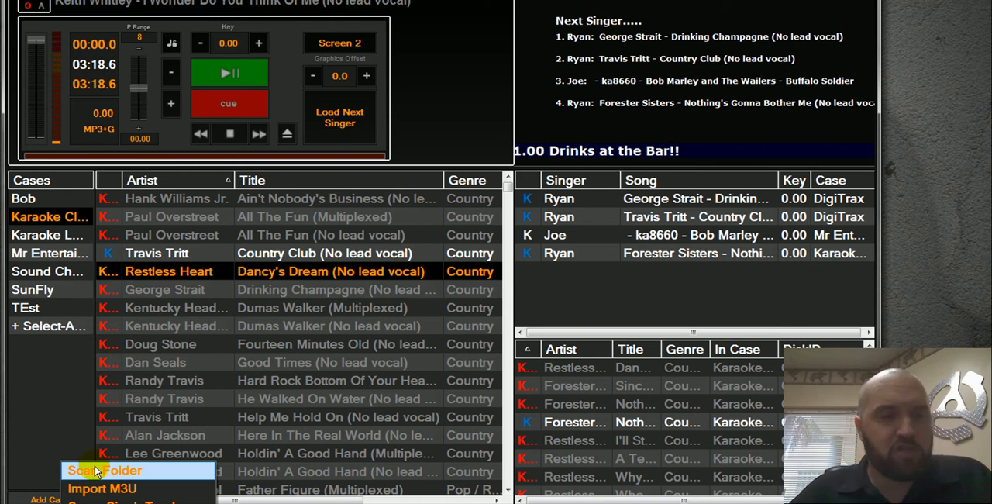
left_click(53, 379)
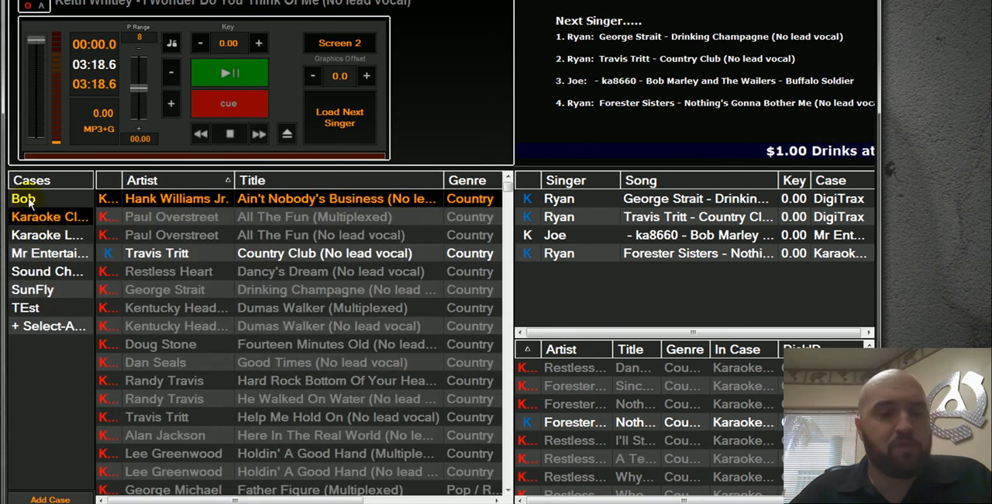
View the contents of the first case in the list and return to the Karaoke Cloud Pro case.
left_click(27, 199)
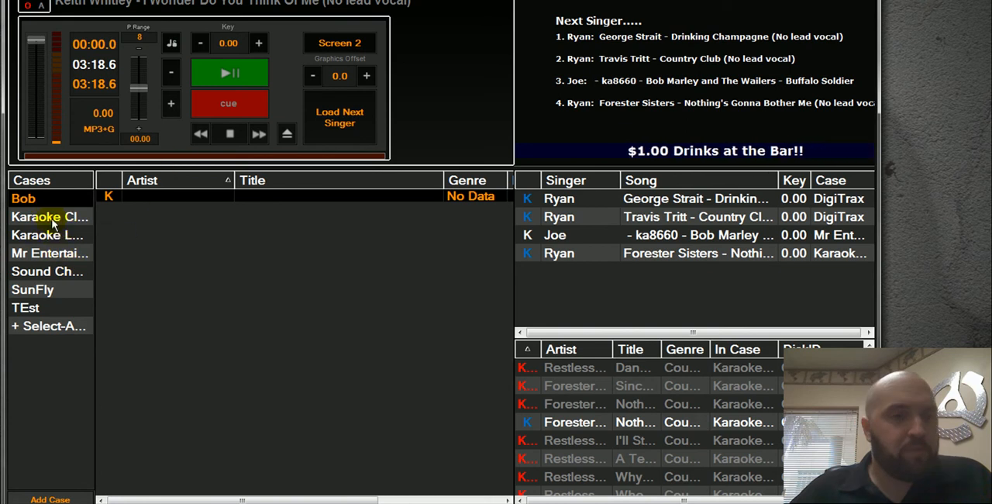
left_click(50, 218)
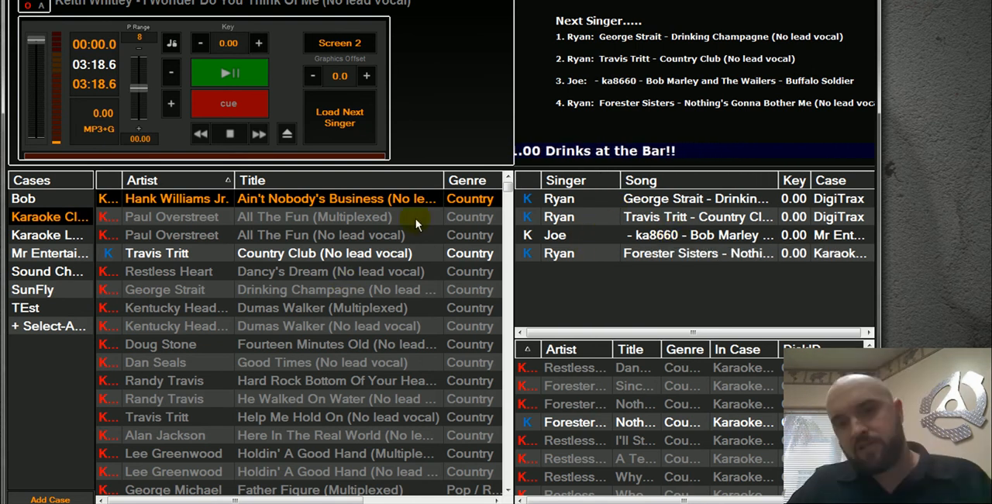
Reorder the singer rotation so Nothing's Gonna Bother Me is first and Buffalo Soldier second.
left_click_drag(607, 242, 597, 217)
mouse_move(595, 251)
left_mouse_down()
mouse_move(597, 211)
mouse_move(588, 246)
left_mouse_up()
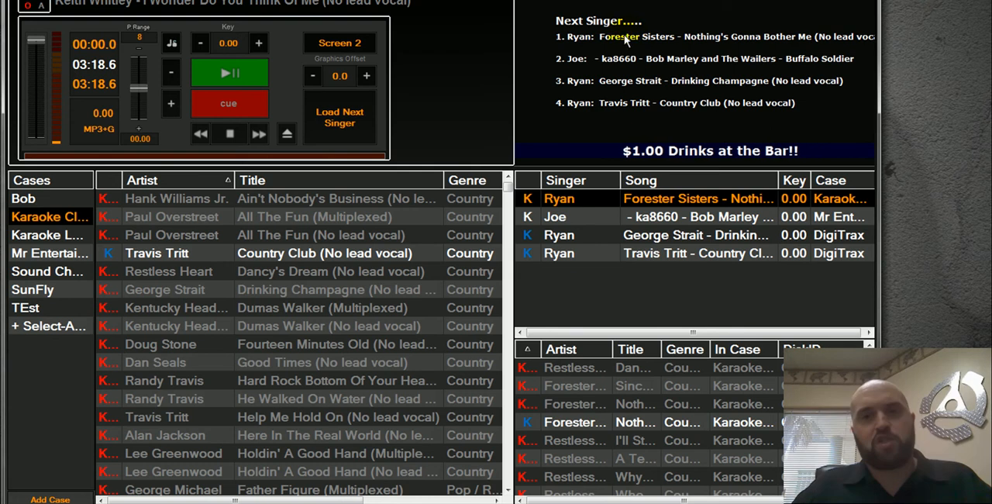
Show the singers screen on Screen 2 to view the upcoming singers, and hide it again.
left_click(335, 47)
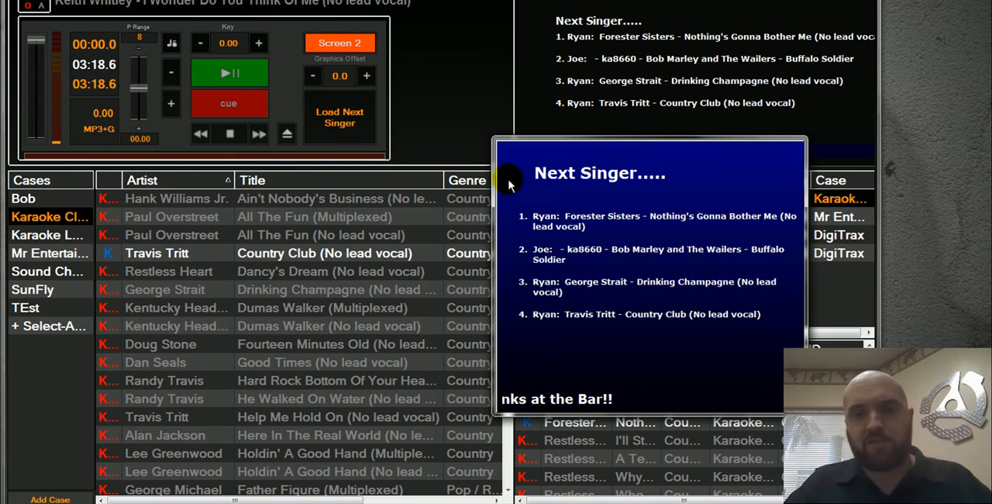
left_click(340, 43)
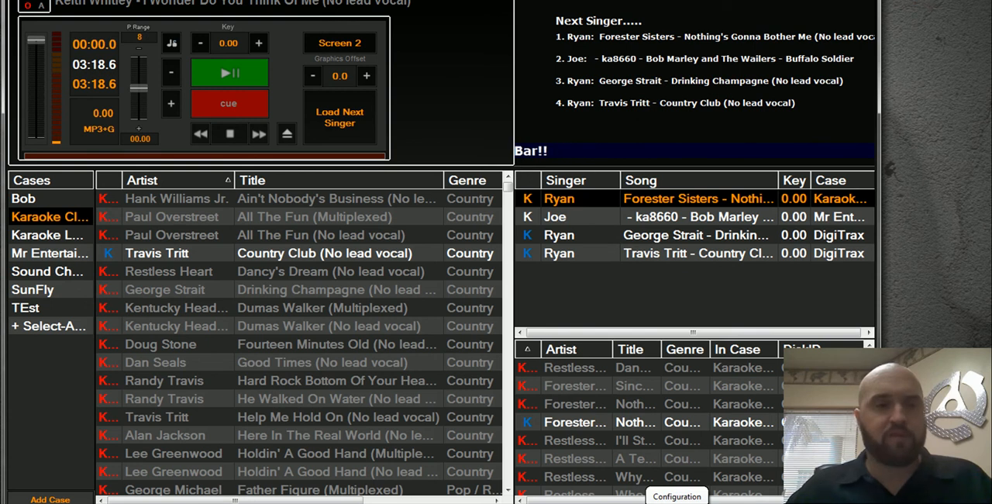
Review the Karaoke Cloud Pro subscription settings, including the first registered computer, and close them.
left_click(657, 502)
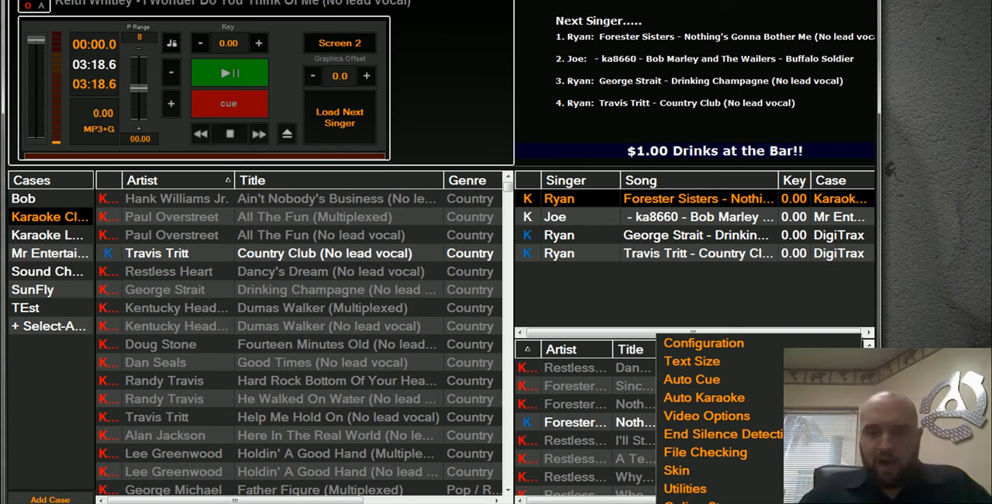
left_click(697, 501)
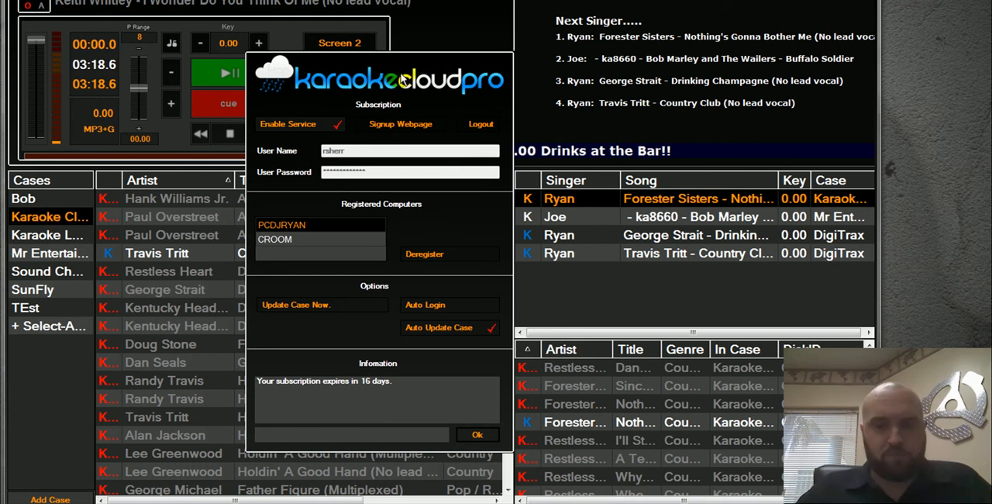
left_click(480, 124)
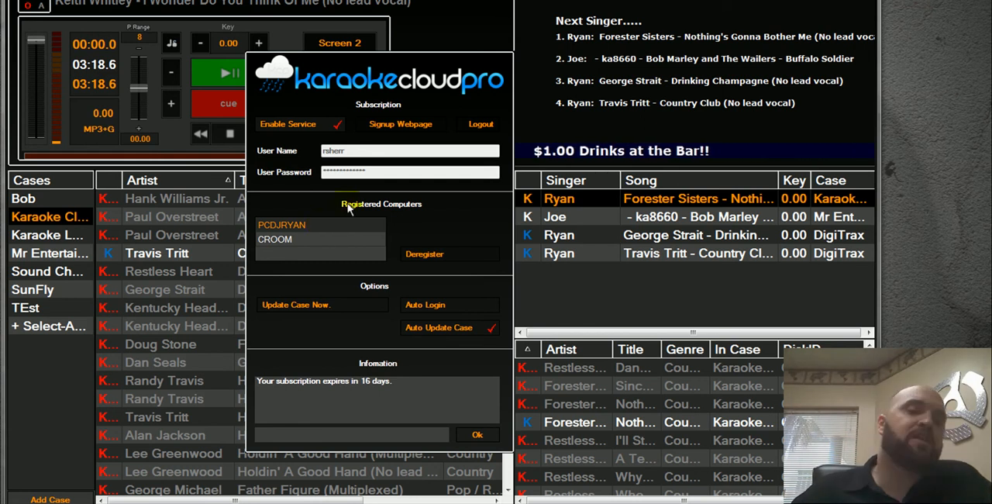
left_click(311, 224)
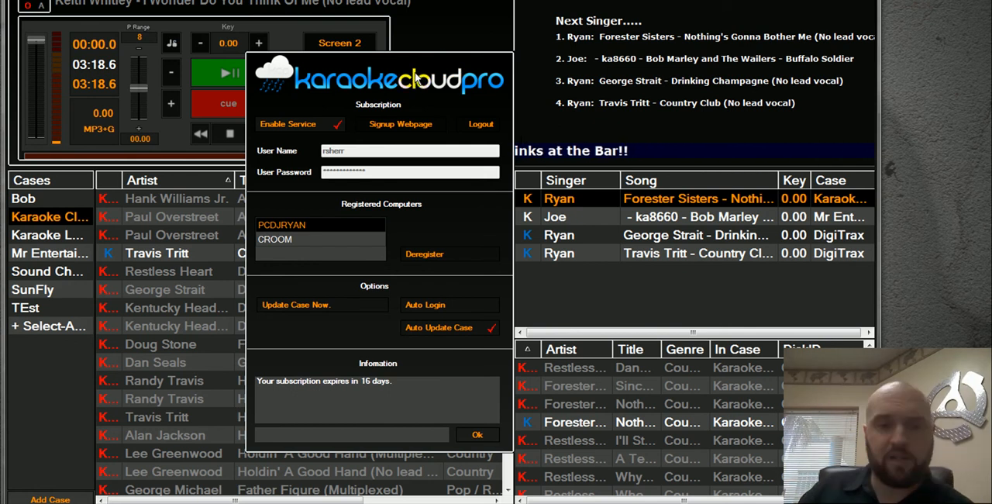
left_click(474, 435)
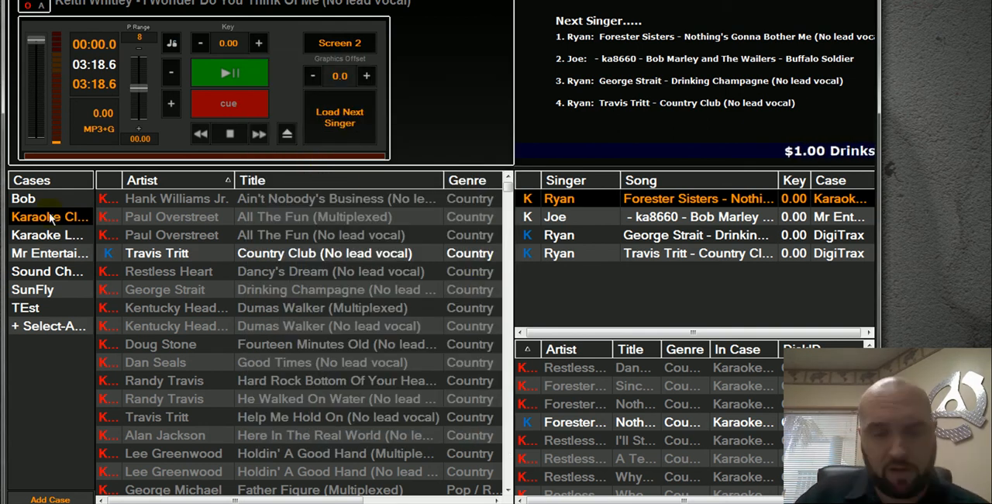
Compare the first case with the Karaoke Cloud Pro case, leaving the Karaoke Cloud Pro tracks listed.
left_click(24, 198)
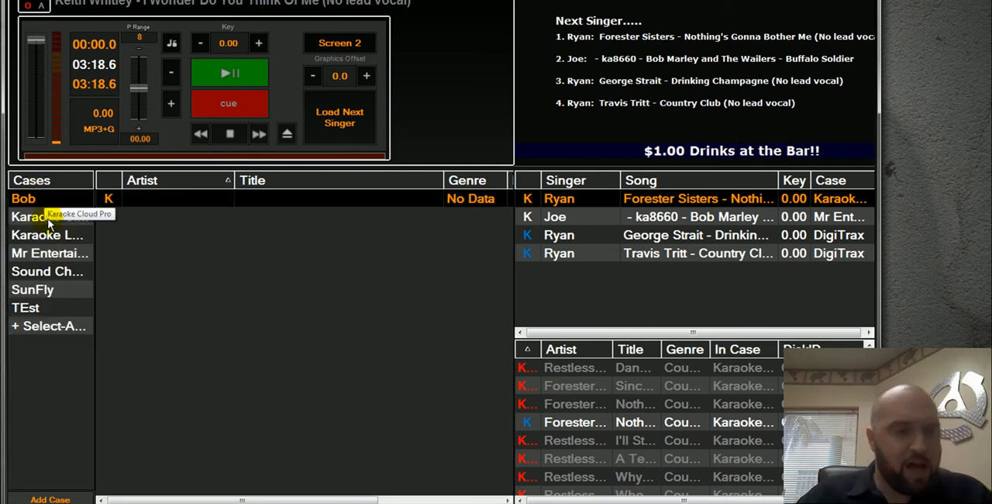
left_click(48, 220)
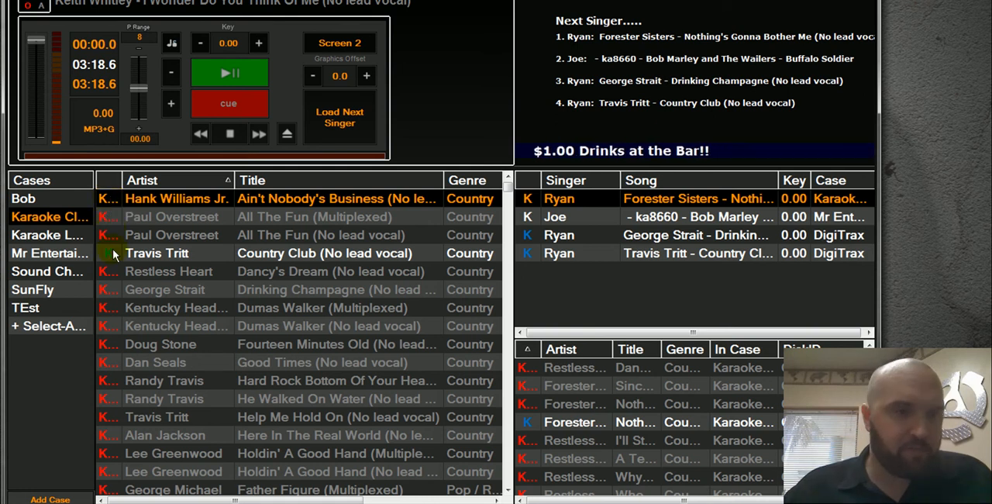
Try to load Paul Overstreet's All The Fun (Multiplexed) into the player before retrieving it.
left_click(159, 307)
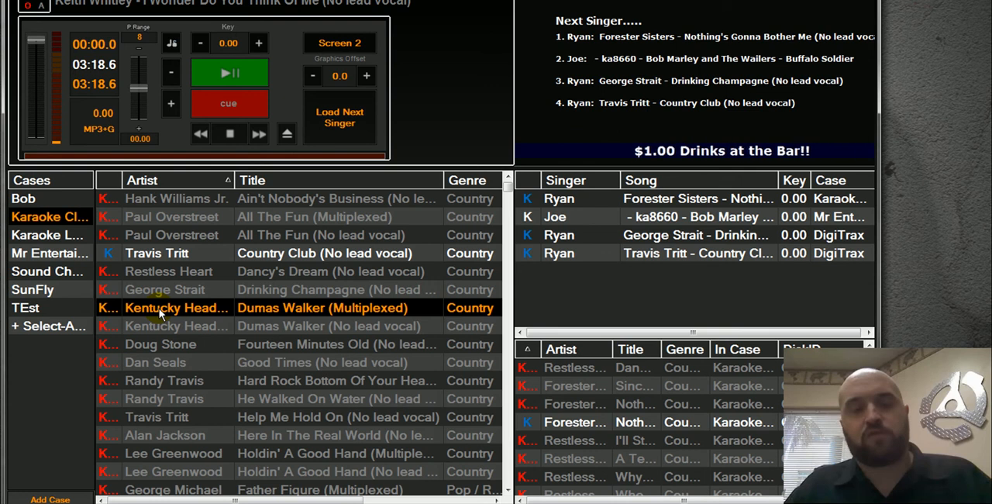
left_click(200, 235)
left_click(206, 199)
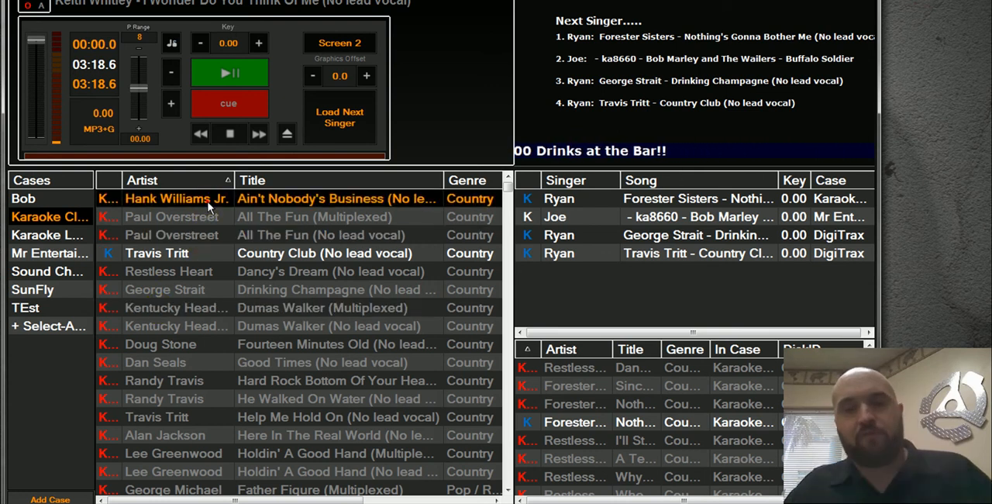
left_click(202, 217)
left_click(239, 66)
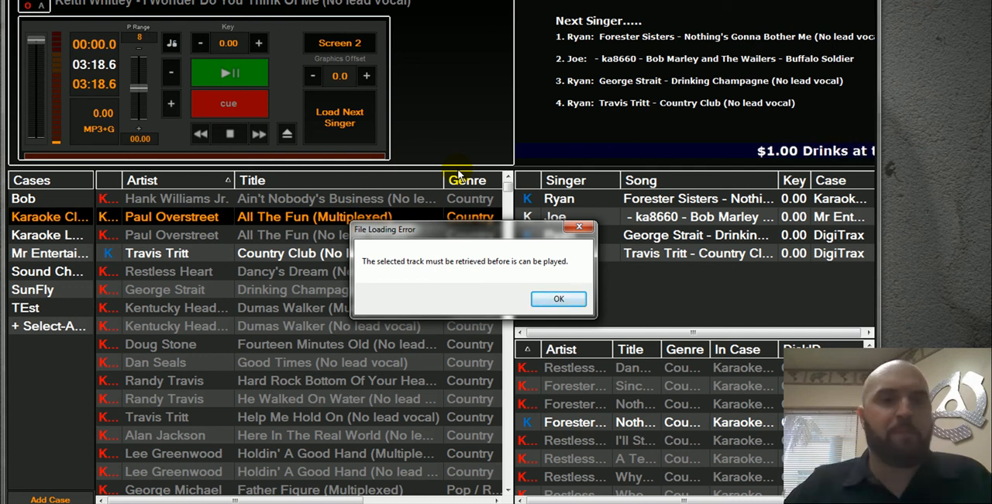
left_click(555, 301)
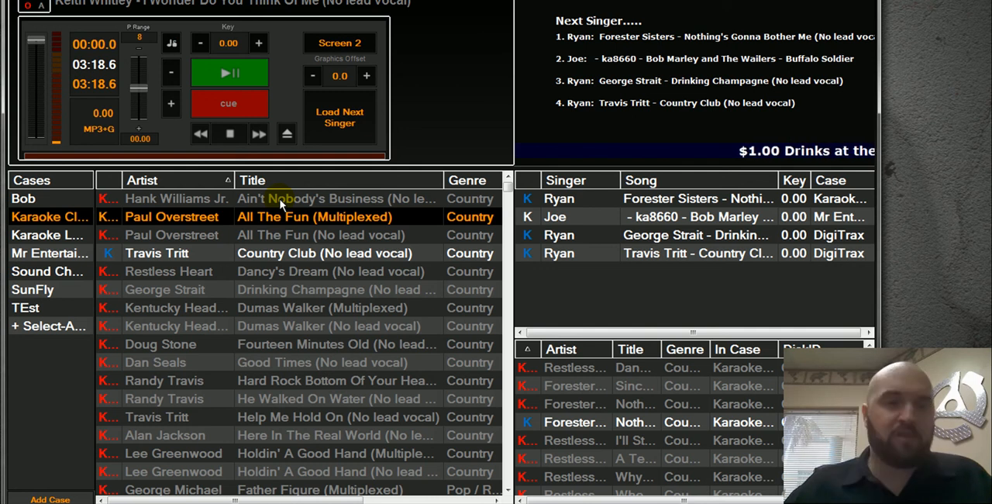
Retrieve the Hank Williams Jr. track Ain't Nobody's Business from Karaoke Cloud Pro and check its status in the case.
left_click(281, 201)
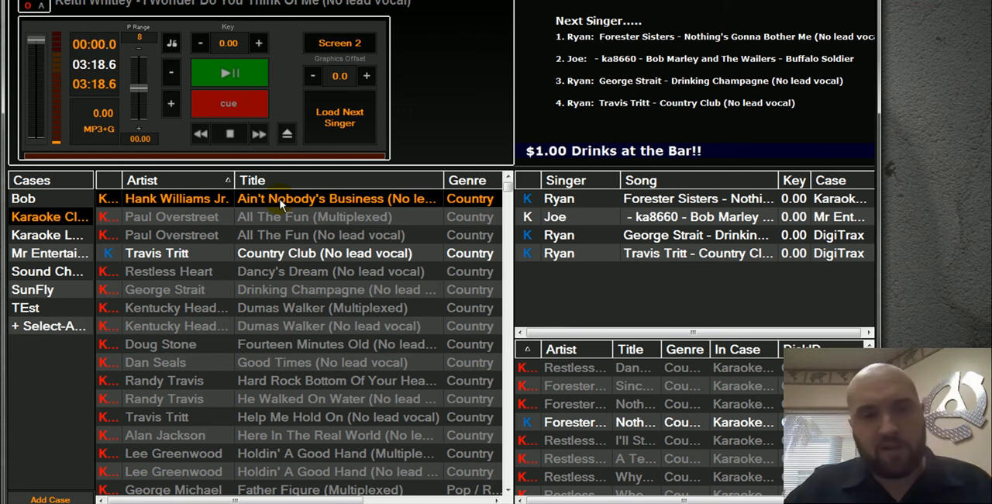
left_click(269, 217)
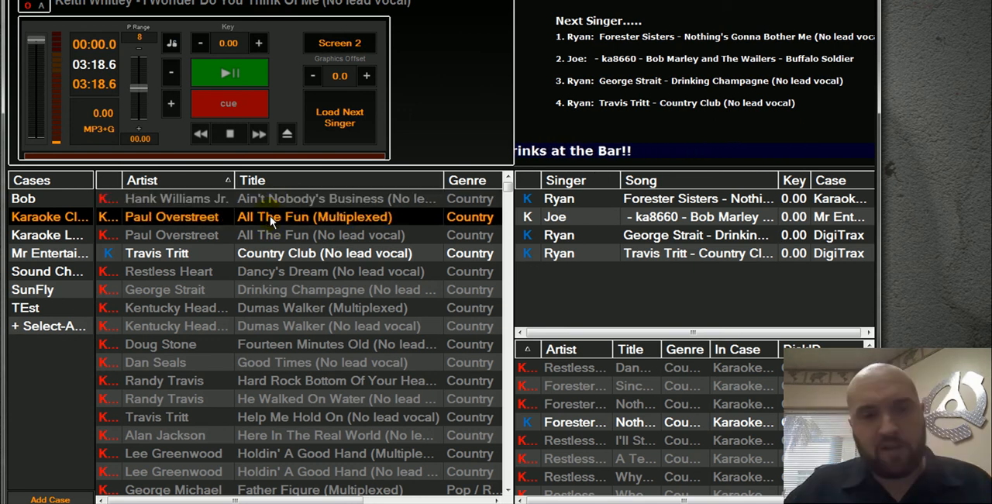
left_click(274, 199)
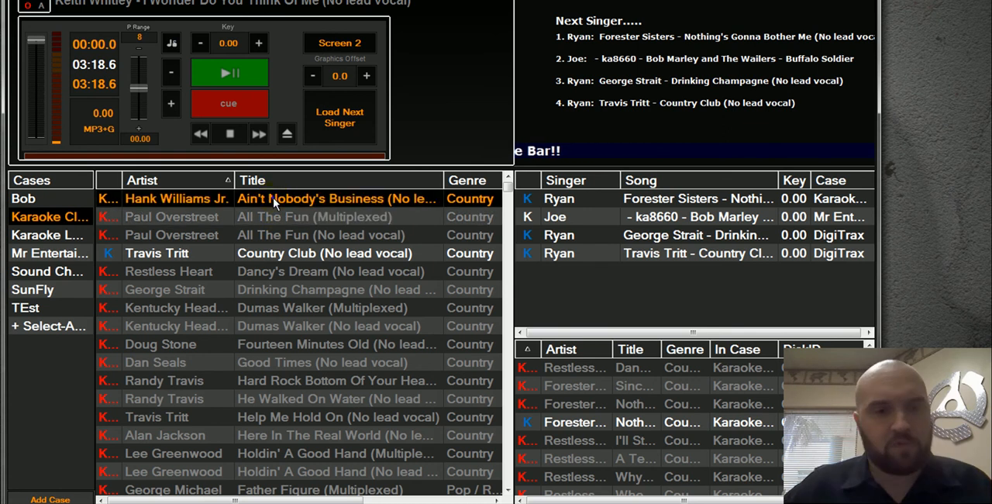
right_click(274, 199)
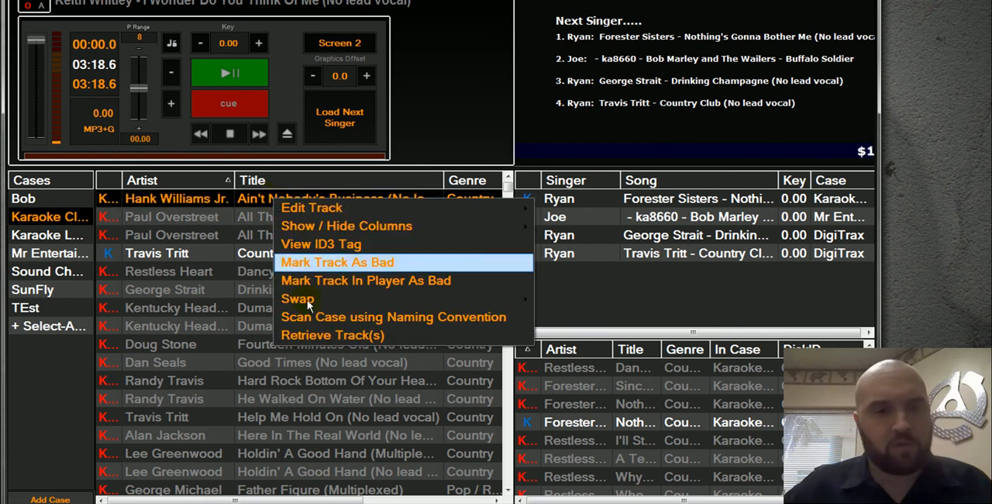
left_click(306, 335)
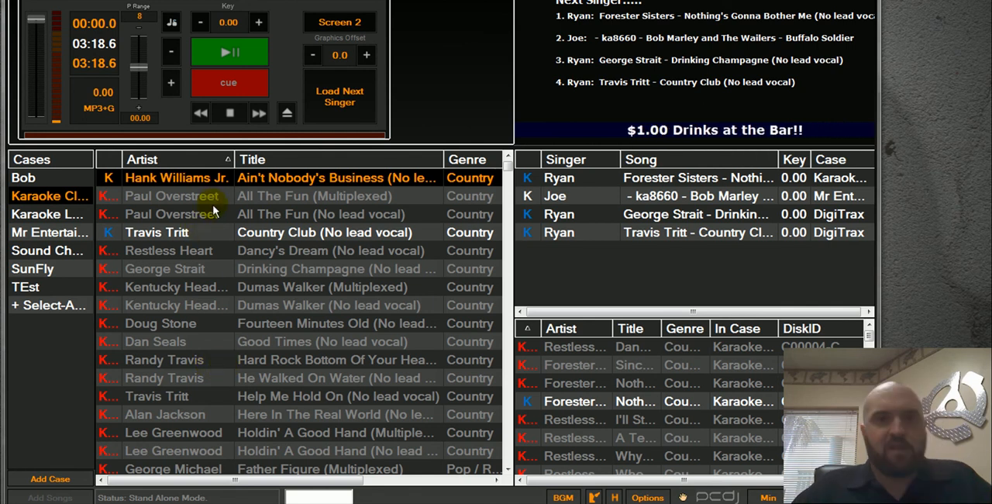
left_click(148, 196)
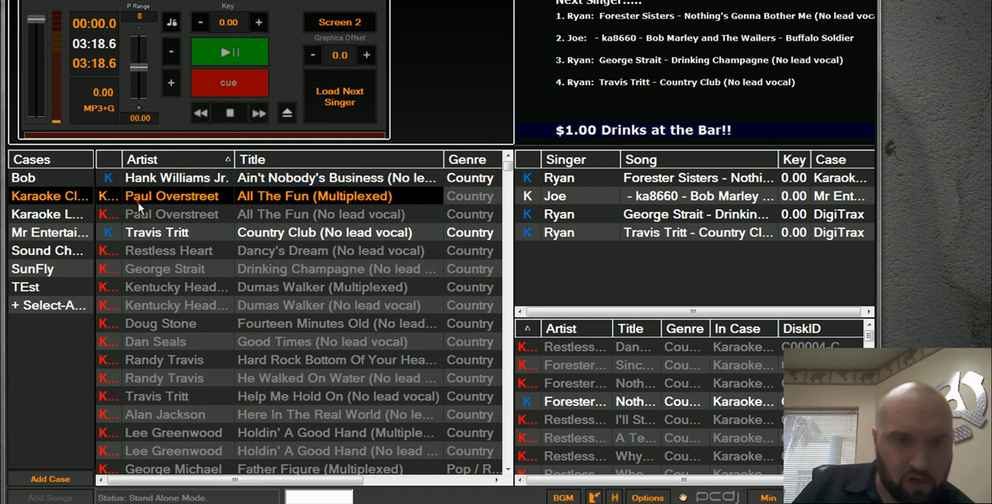
left_click(107, 180)
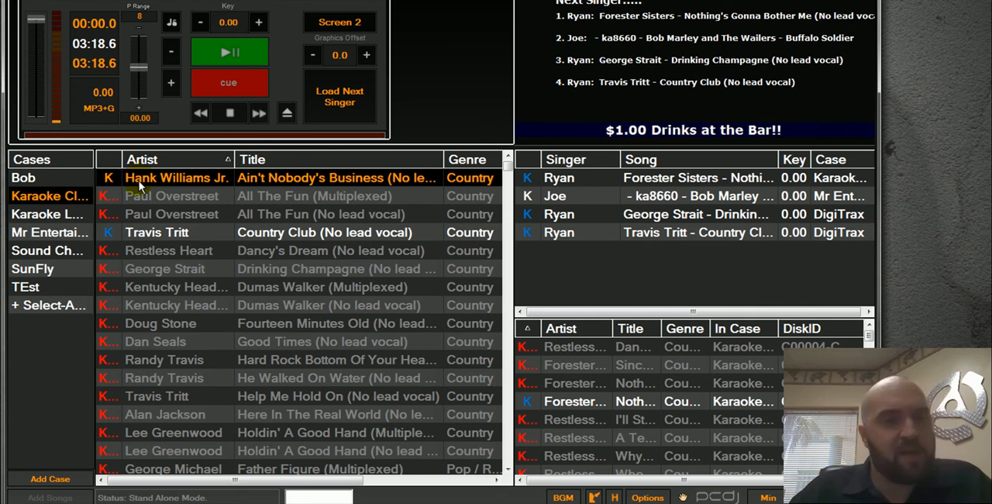
Select several unretrieved country tracks together, starting with Dancy's Dream, and view the commands available for them, including Retrieve Track(s).
left_click(160, 252)
left_click(158, 289)
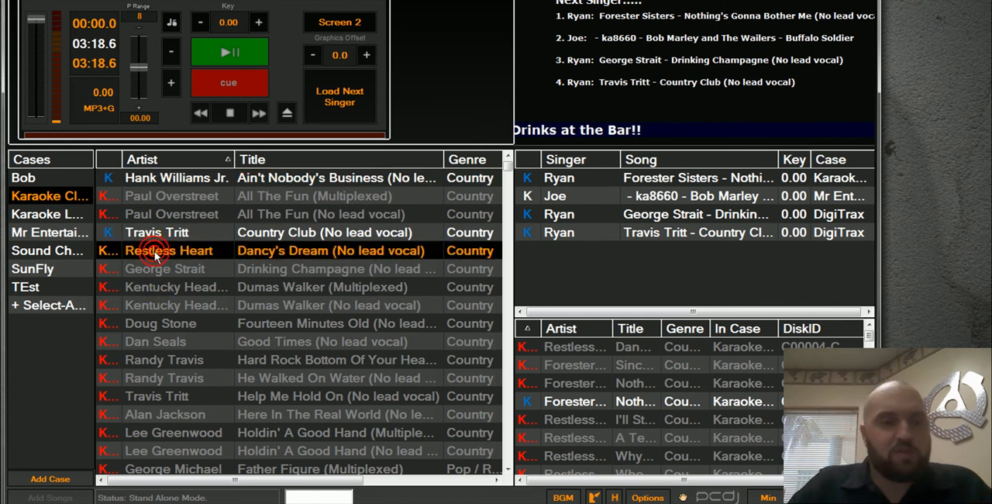
left_click(160, 271, "shift")
left_click(158, 287, "ctrl")
left_click(159, 341, "ctrl")
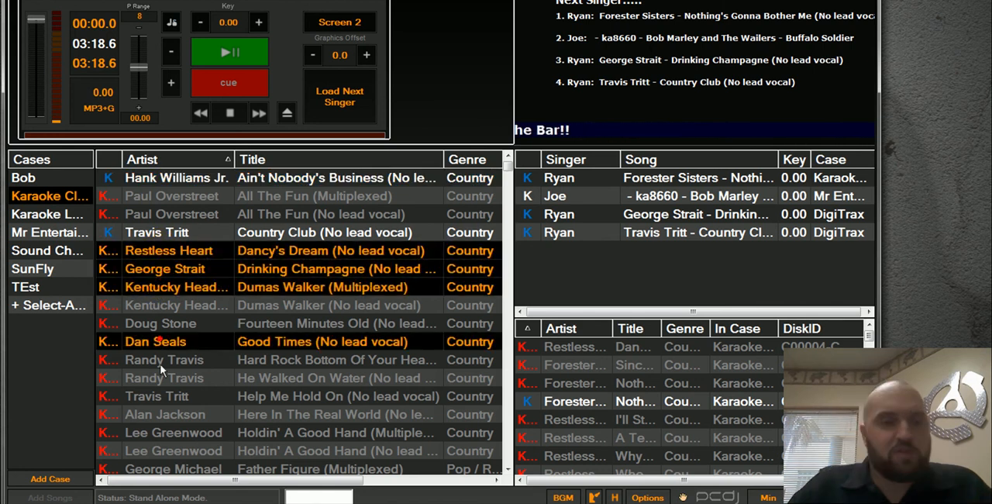
left_click(160, 377, "ctrl")
right_click(197, 268)
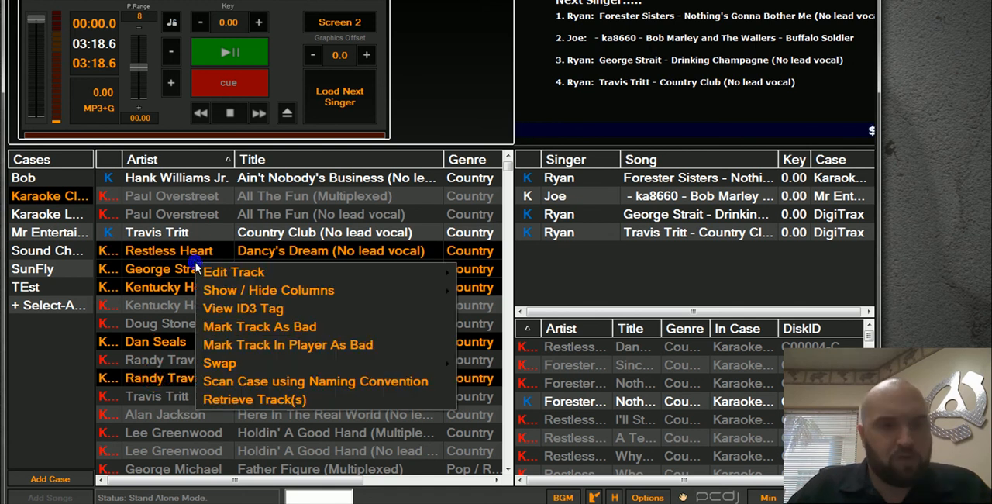
left_click(135, 399)
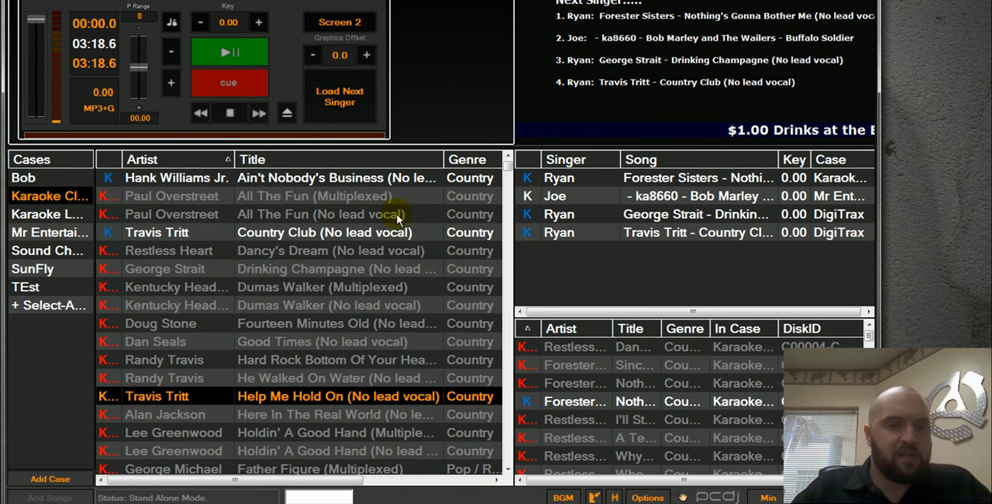
Add Restless Heart's Dancy's Dream (No lead vocal) to the singer rotation, assigned to the second existing singer.
left_click(348, 254)
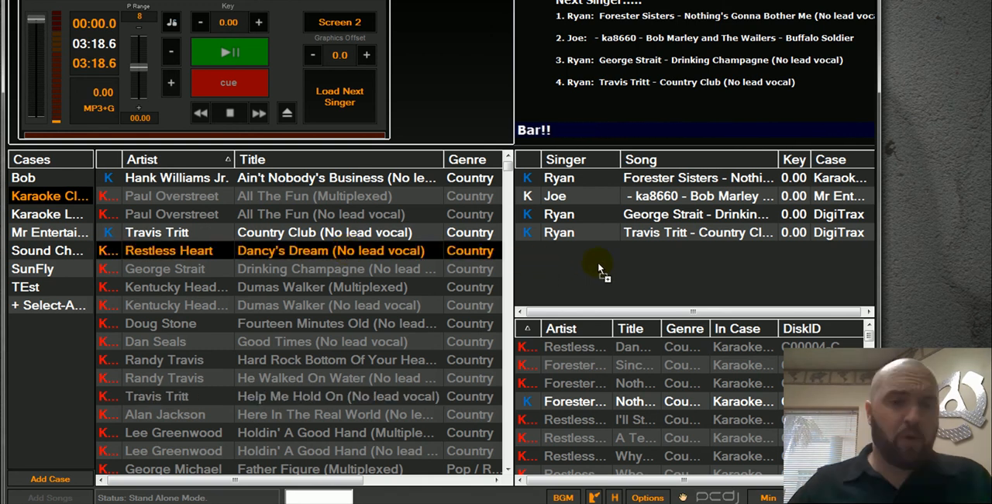
left_click_drag(598, 269, 599, 269)
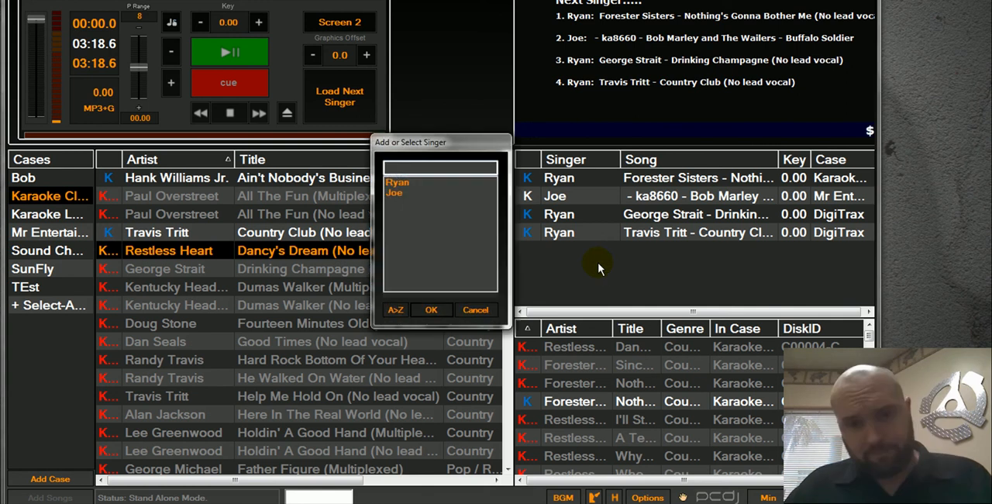
left_click(400, 193)
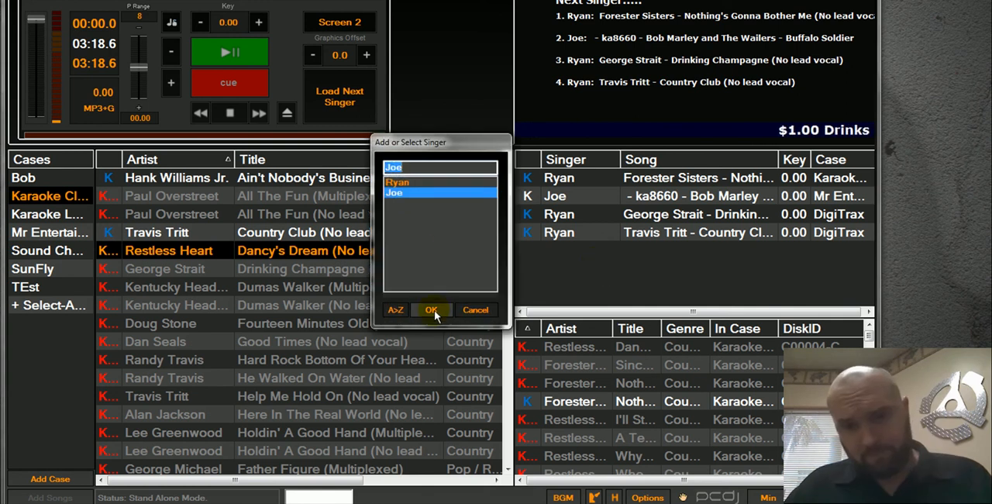
left_click(432, 309)
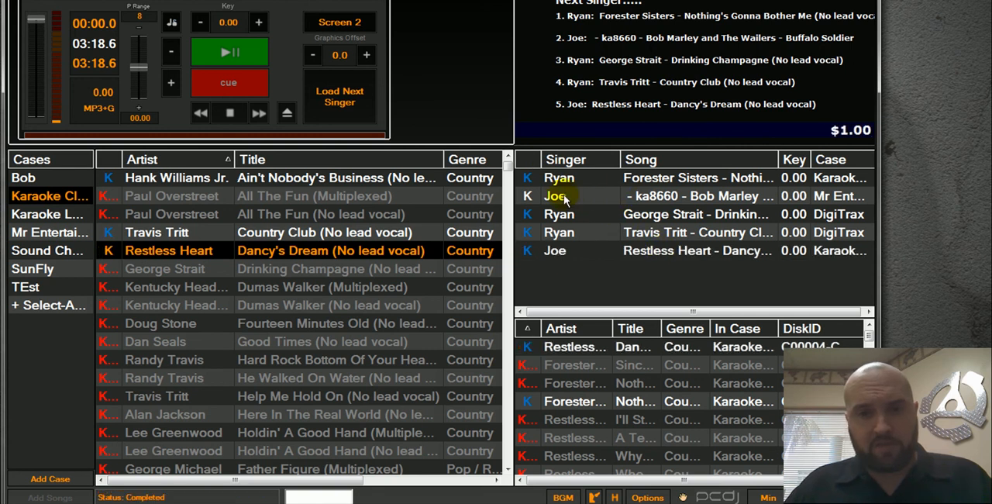
Move the Restless Heart Dancy's Dream entry to first place in the rotation and check the commands available for it.
left_click(542, 256)
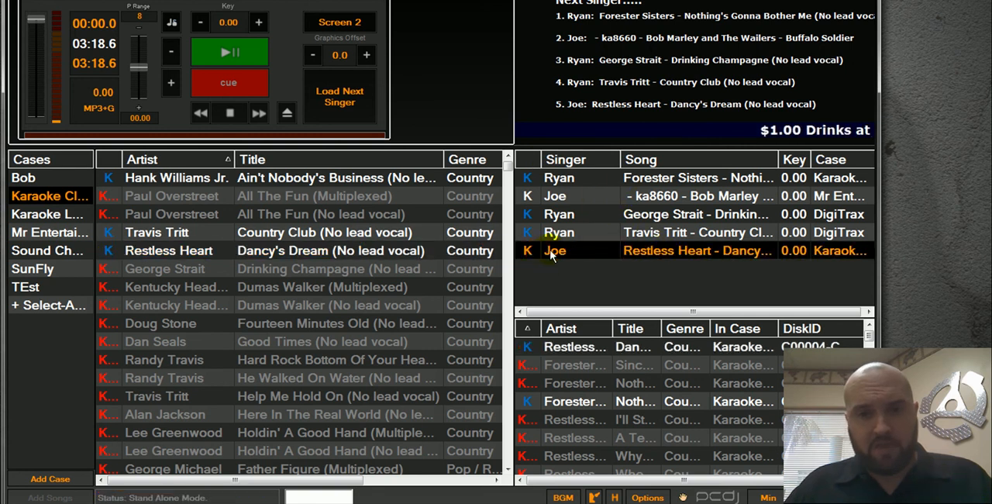
left_click_drag(556, 256, 574, 181)
left_click(572, 179)
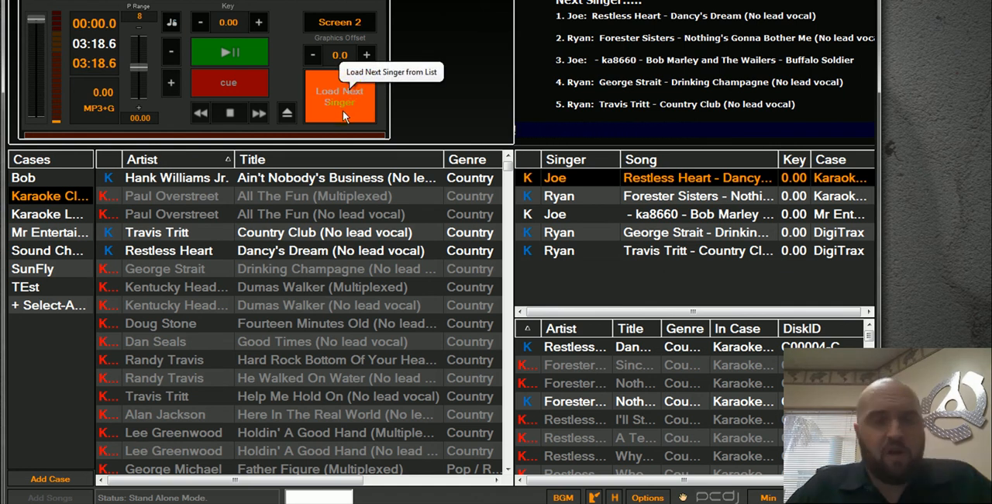
right_click(558, 180)
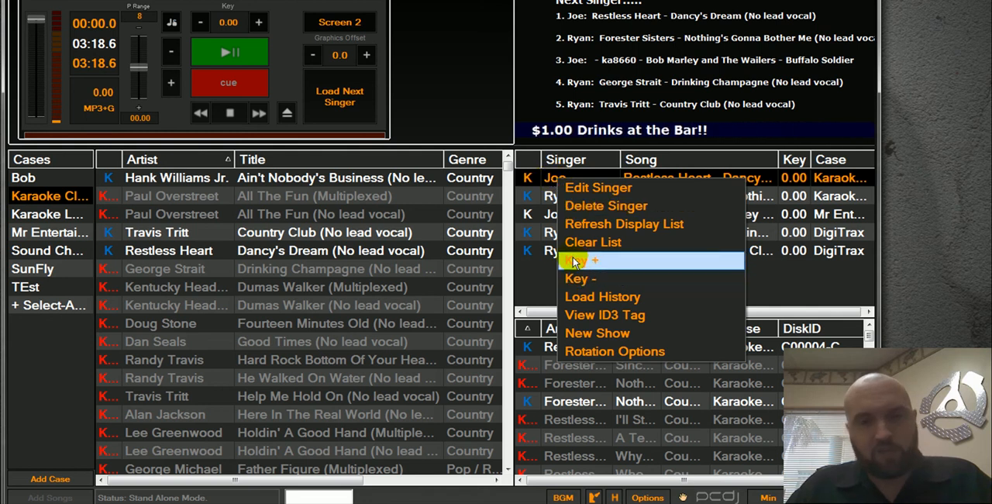
left_click(540, 180)
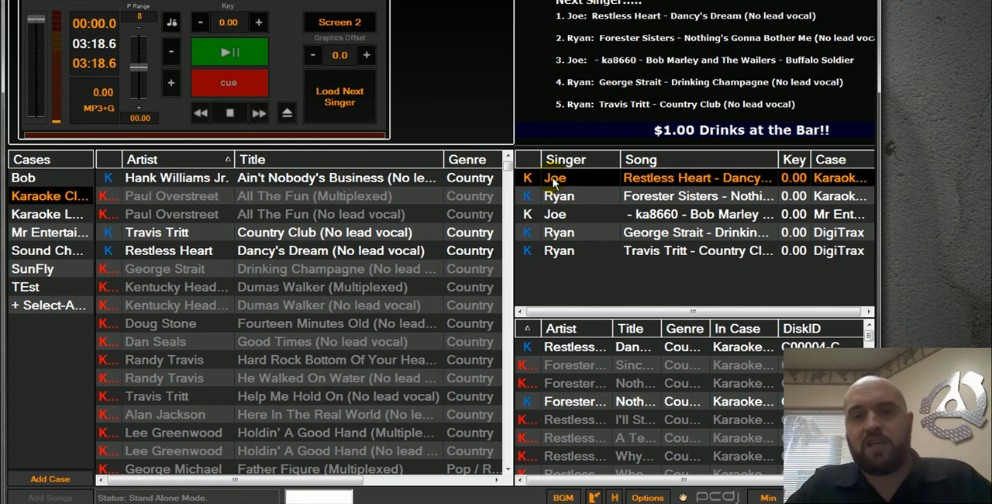
Load and play the next singer's Dancy's Dream, skip ahead to about the middle of the track, and return it to its start.
left_click(347, 97)
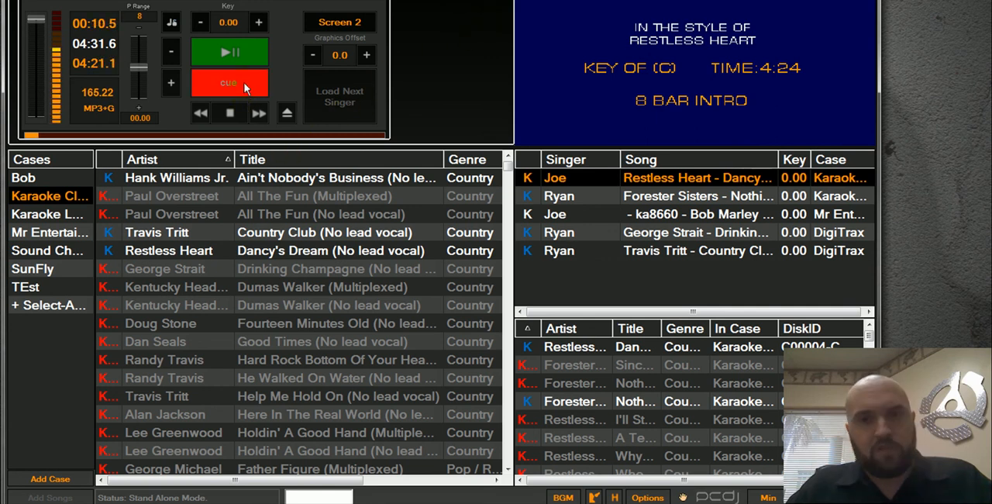
left_click(115, 136)
left_click(149, 136)
left_click(200, 135)
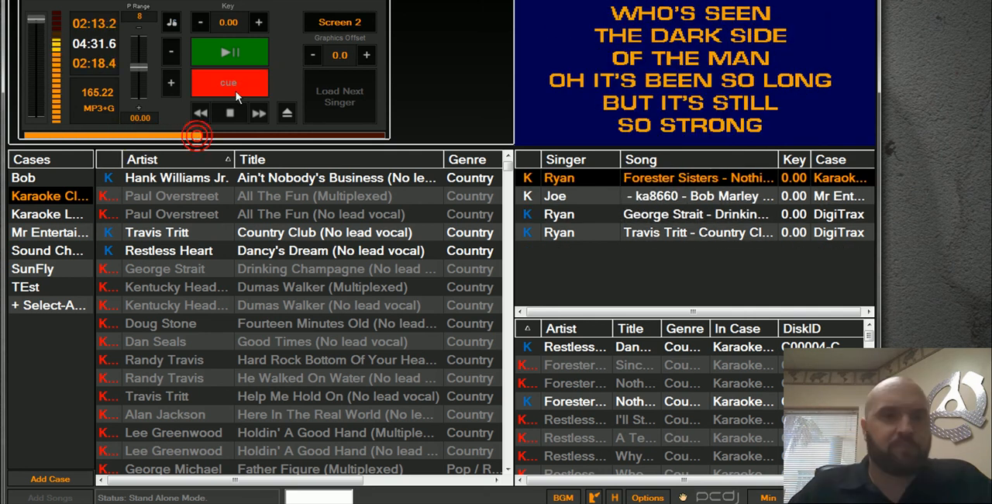
left_click(235, 91)
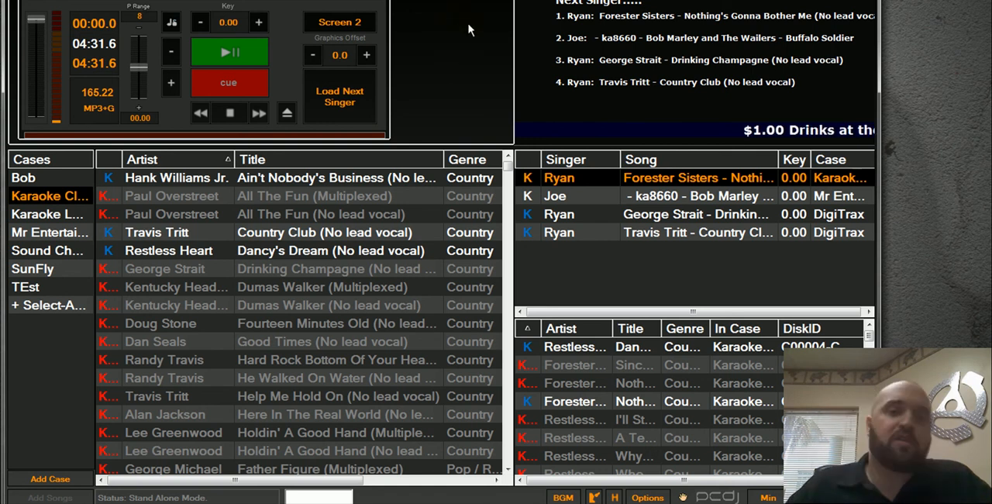
left_click(597, 196)
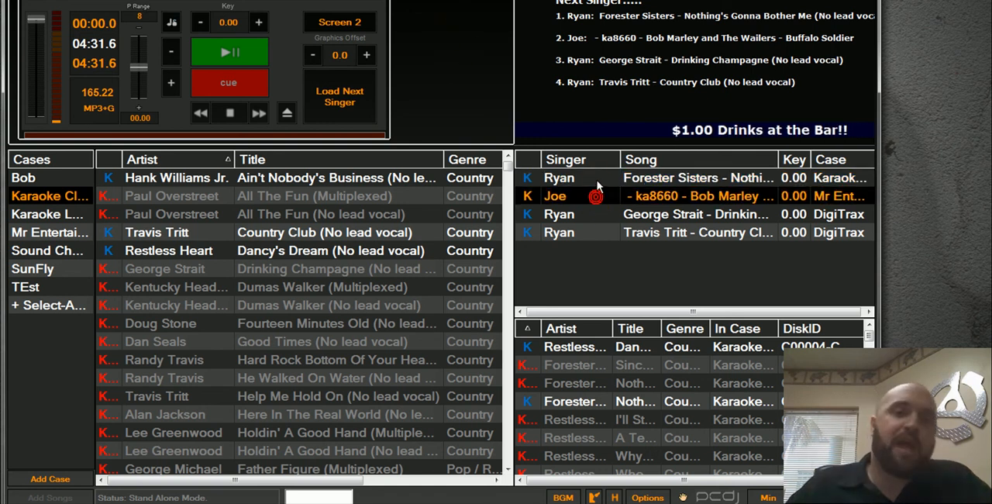
left_click(595, 179)
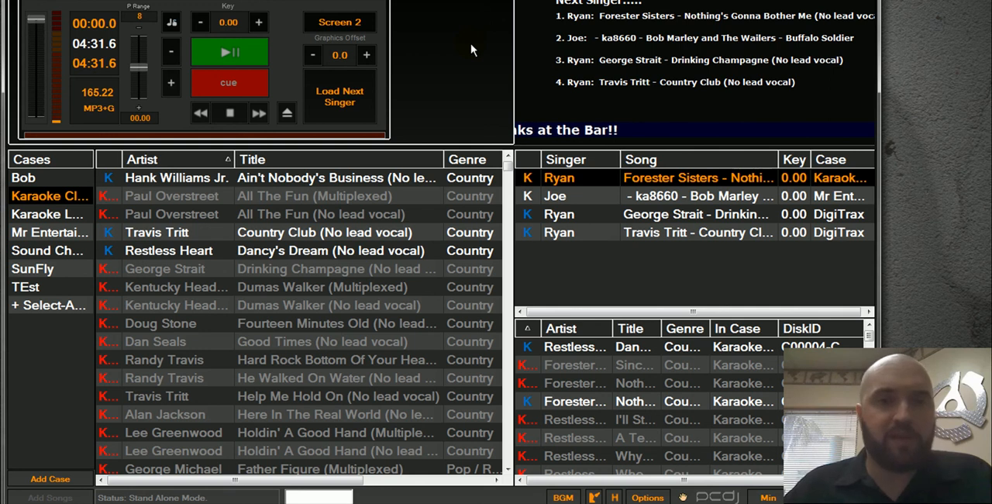
left_click(610, 214)
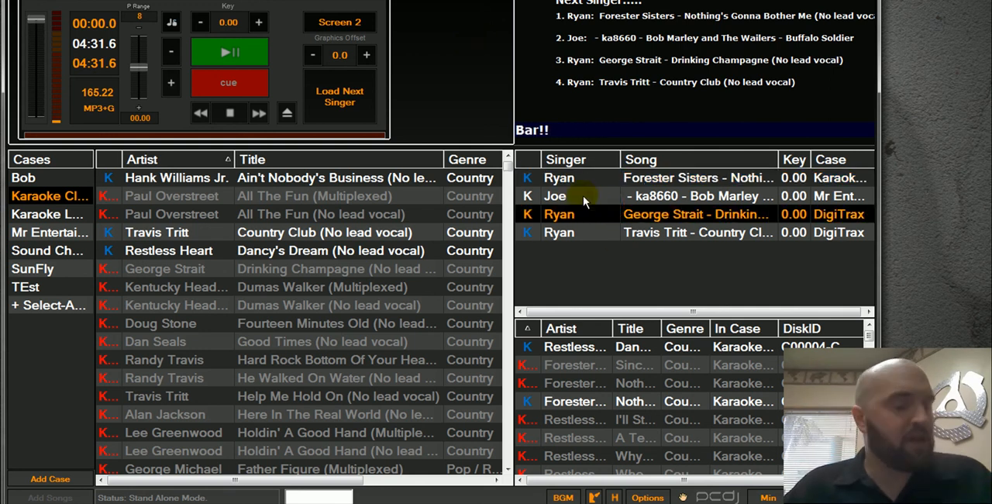
left_click(557, 183)
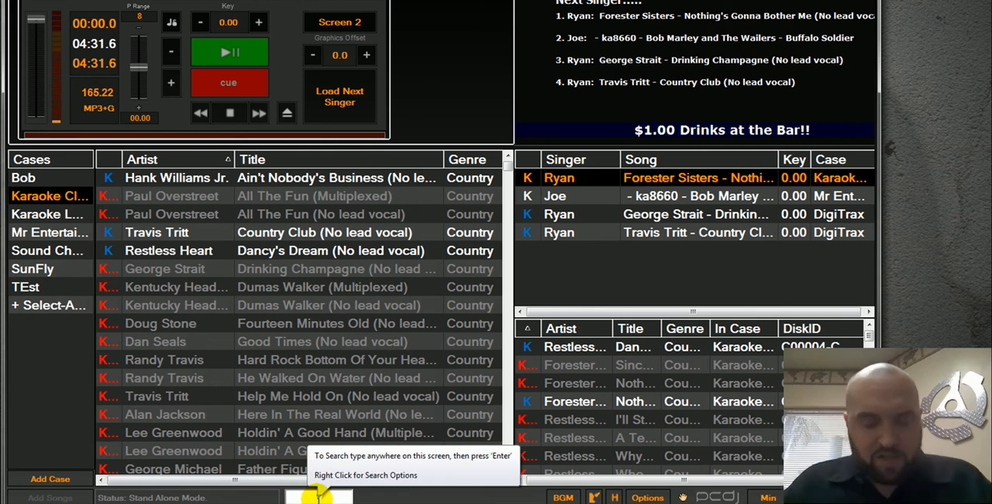
Search the library for "Rand" and examine the first Randy Travis track among the results.
type("Rand")
key("Return")
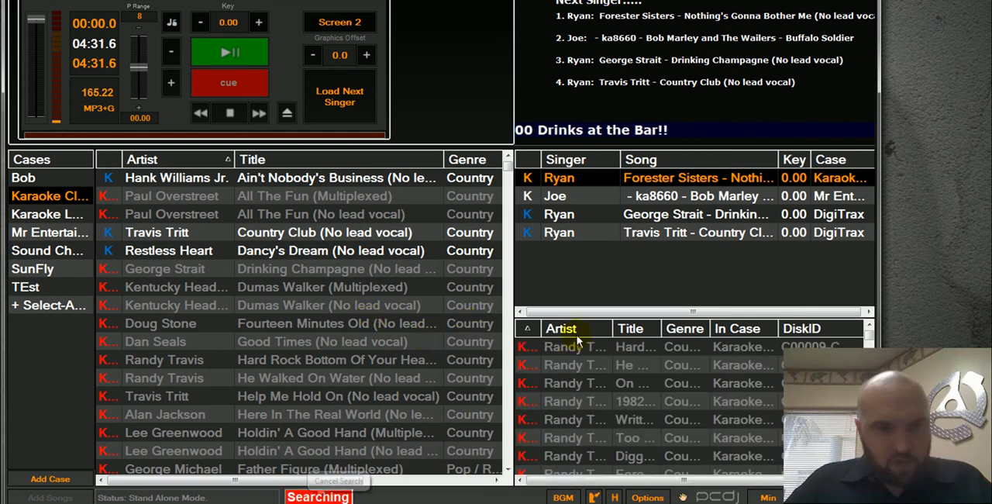
left_click(541, 347)
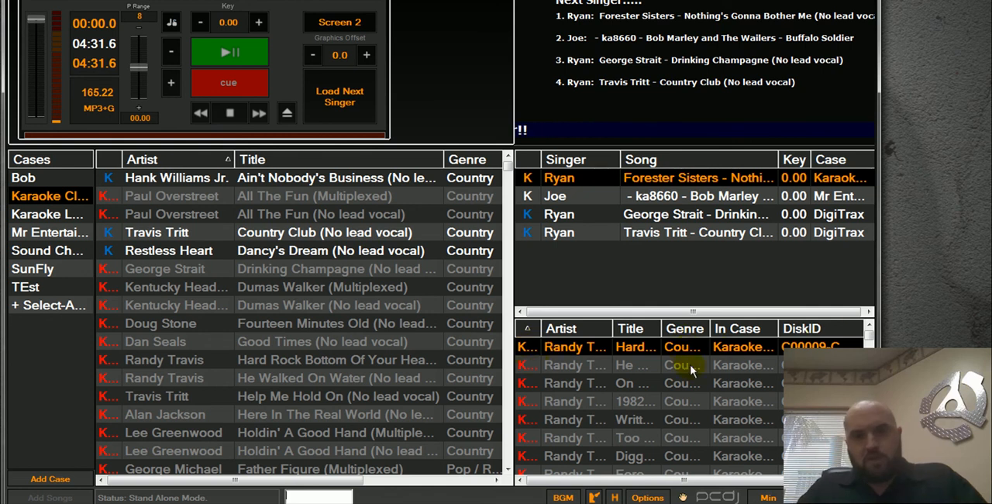
mouse_move(866, 332)
left_mouse_down()
mouse_move(866, 366)
mouse_move(869, 318)
left_mouse_up()
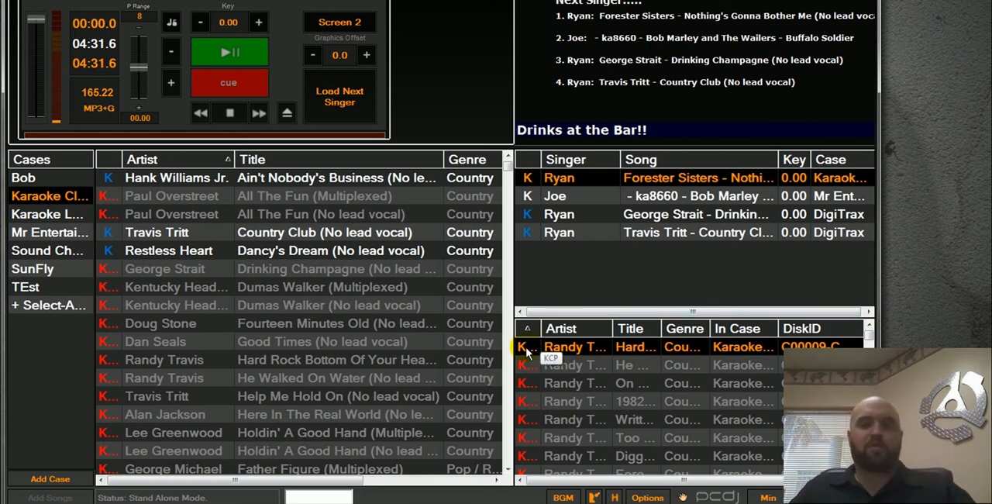
left_click(593, 343)
mouse_move(583, 345)
left_mouse_down()
mouse_move(591, 257)
mouse_move(582, 352)
left_mouse_up()
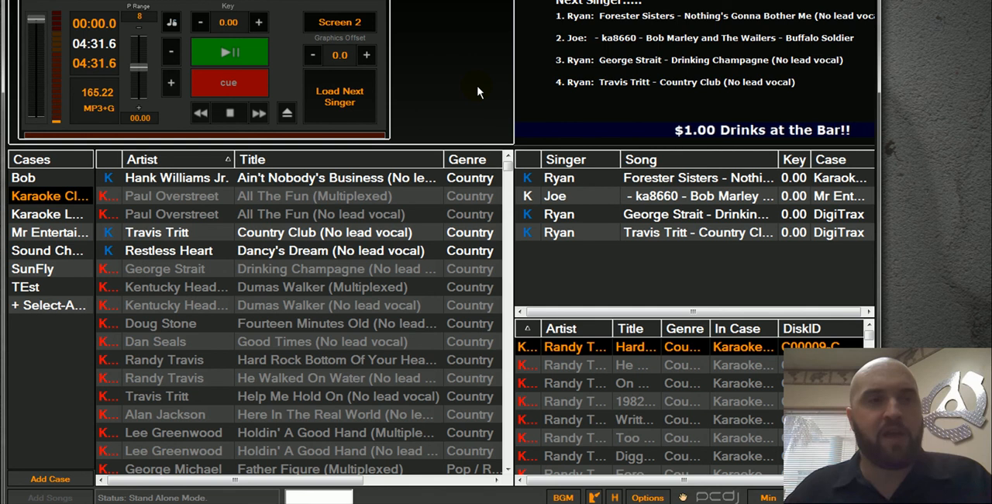
left_click(627, 215)
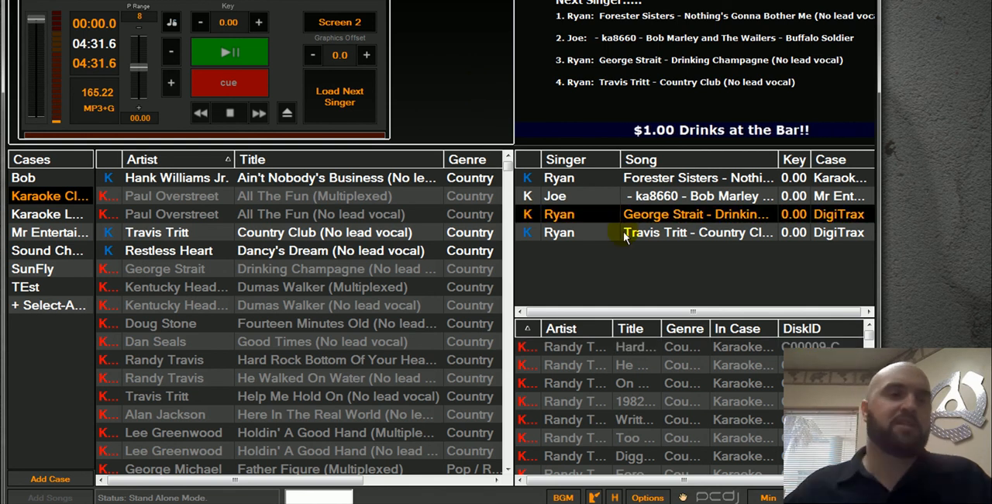